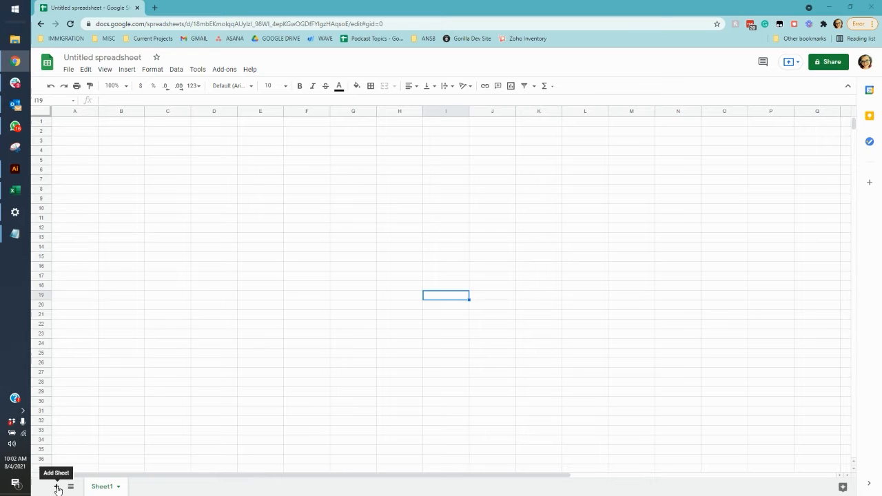
# Step: Add a second sheet to the spreadsheet and name it Data
pyautogui.click(57, 487)
pyautogui.doubleClick(149, 487)
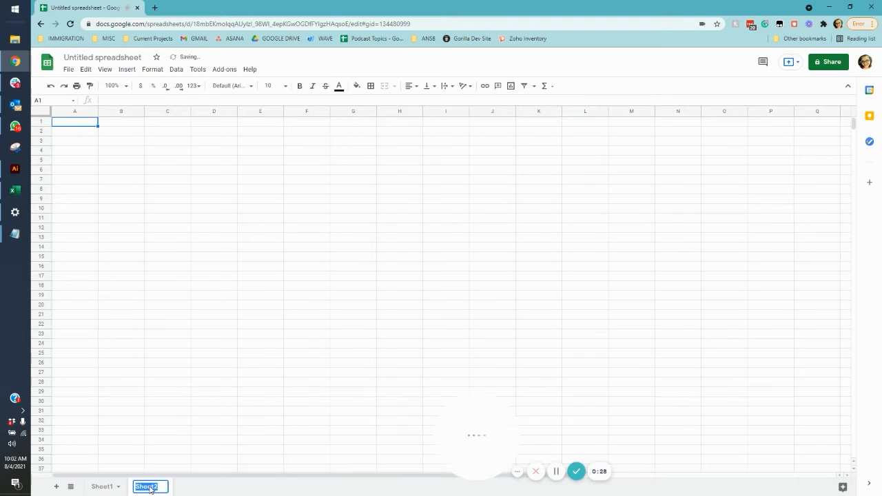
pyautogui.write('Data')
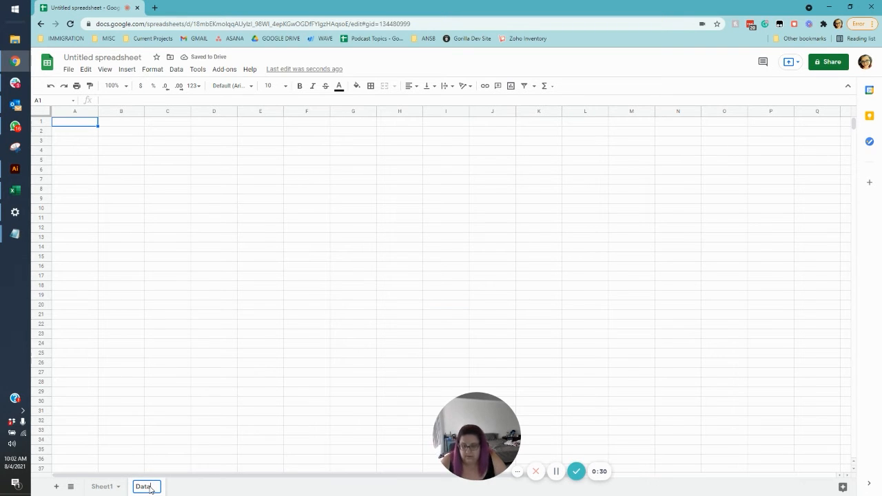
pyautogui.click(273, 388)
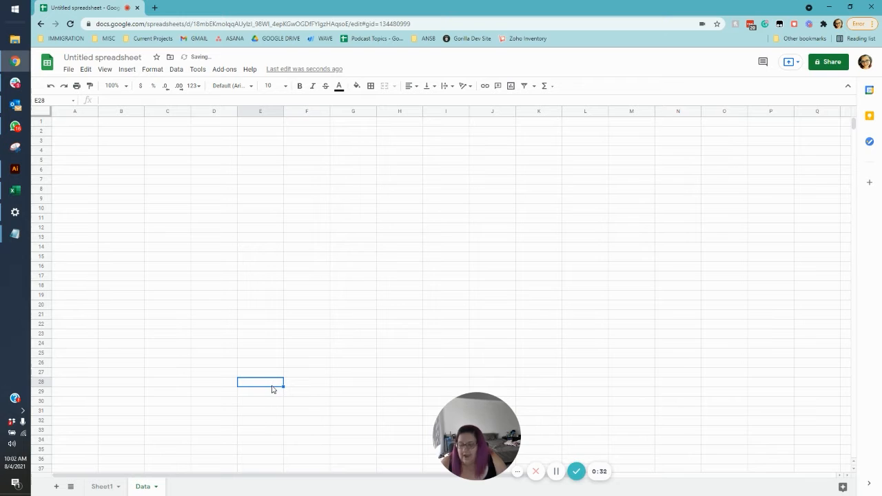
# Step: Enter the list items A, B, C and D in cells A1 to A4 of the Data sheet
pyautogui.click(83, 122)
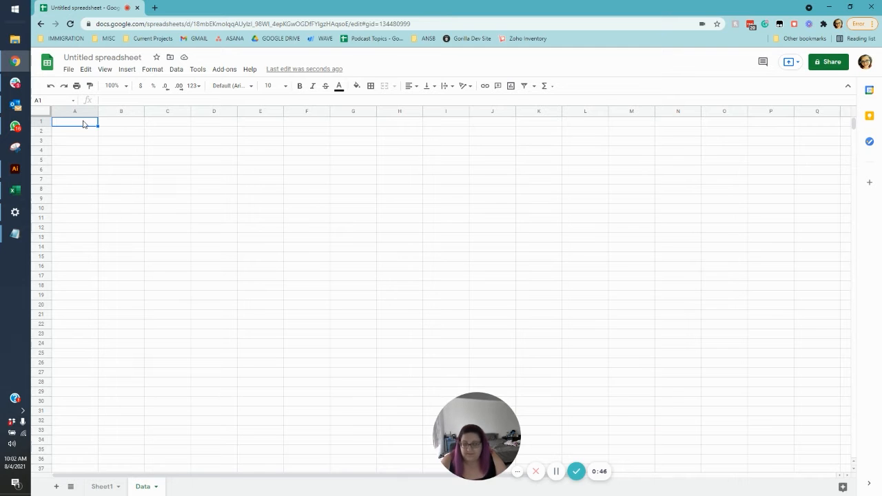
pyautogui.write('A')
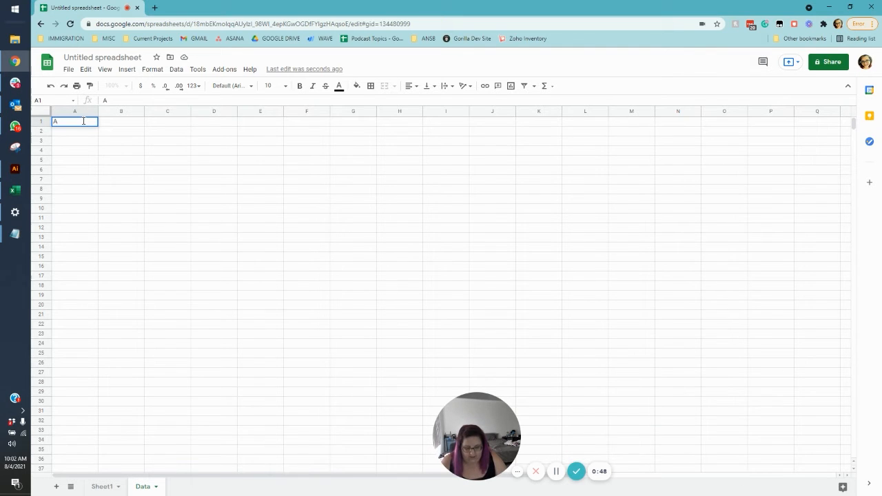
pyautogui.press('Return')
pyautogui.write('b')
pyautogui.press('Return')
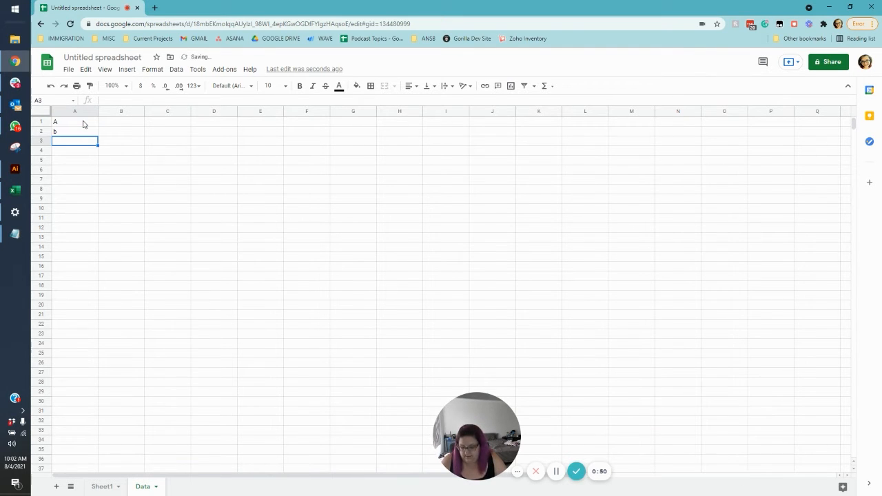
pyautogui.click(78, 136)
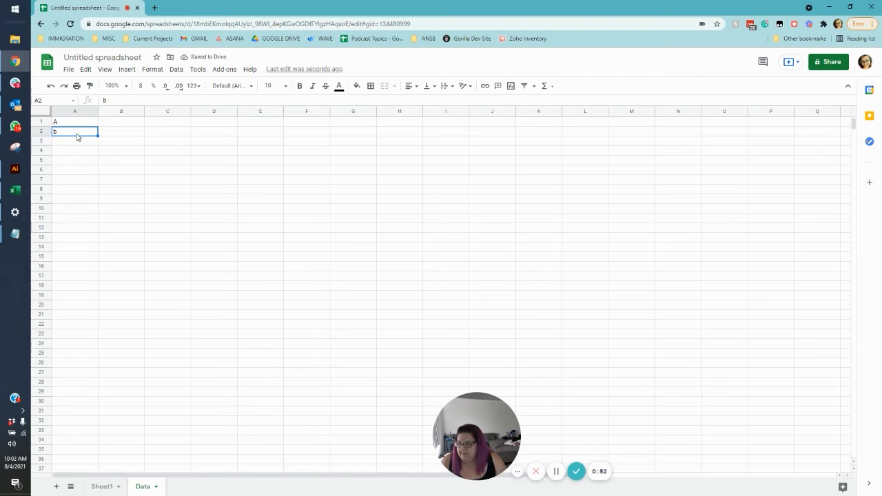
pyautogui.press('Delete')
pyautogui.write('B')
pyautogui.press('Return')
pyautogui.write('C')
pyautogui.press('Return')
pyautogui.write('D')
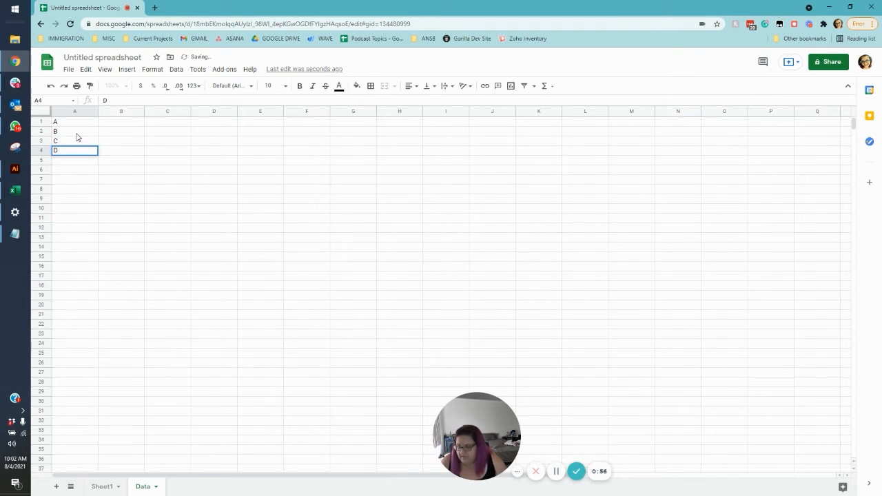
pyautogui.click(116, 201)
# Step: Start a data validation rule for column A of Sheet1, with the cell range set to Sheet1!A:A
pyautogui.click(101, 487)
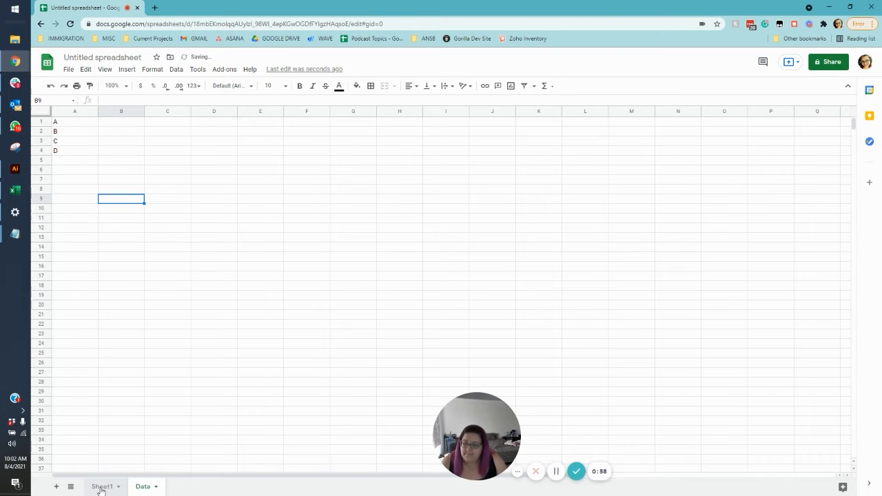
pyautogui.click(67, 123)
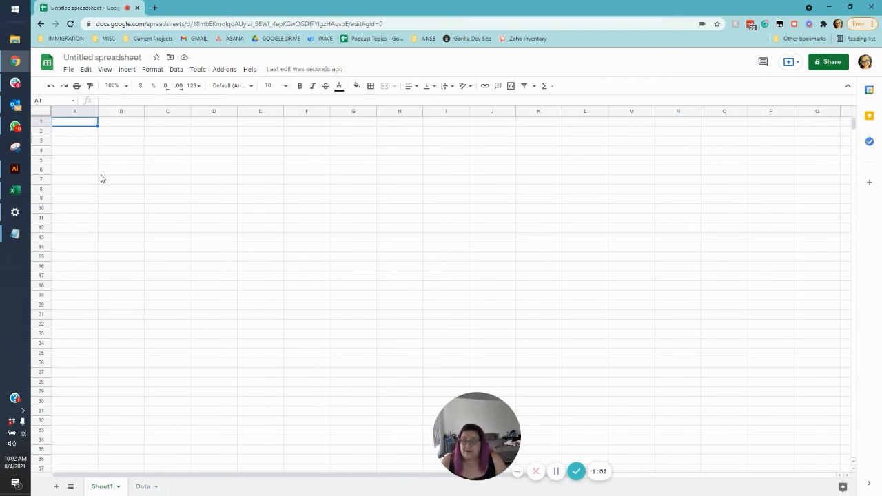
pyautogui.click(76, 111)
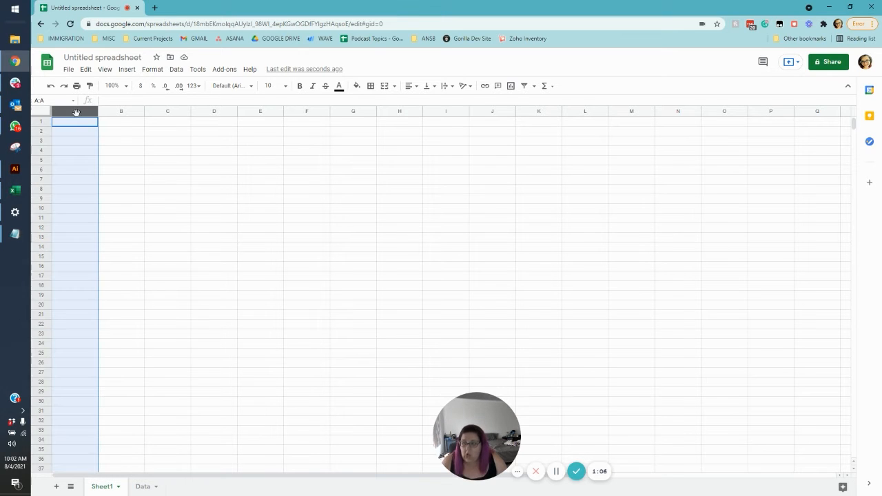
pyautogui.click(176, 72)
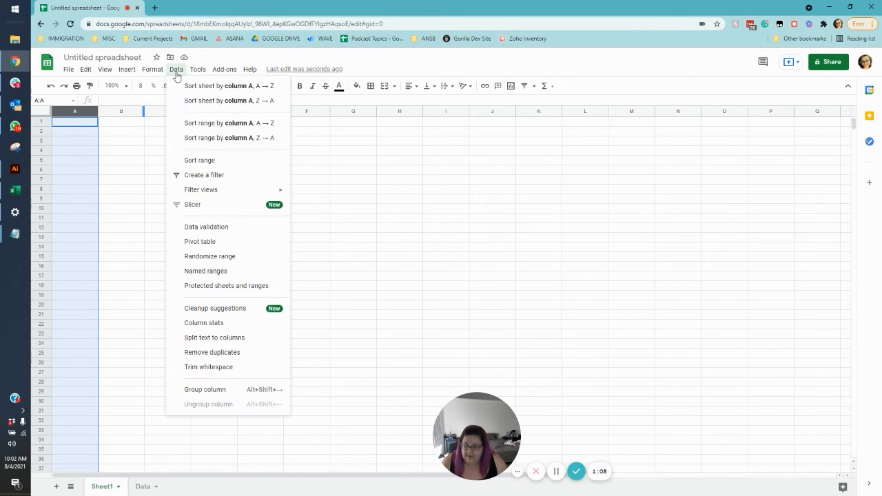
pyautogui.click(205, 228)
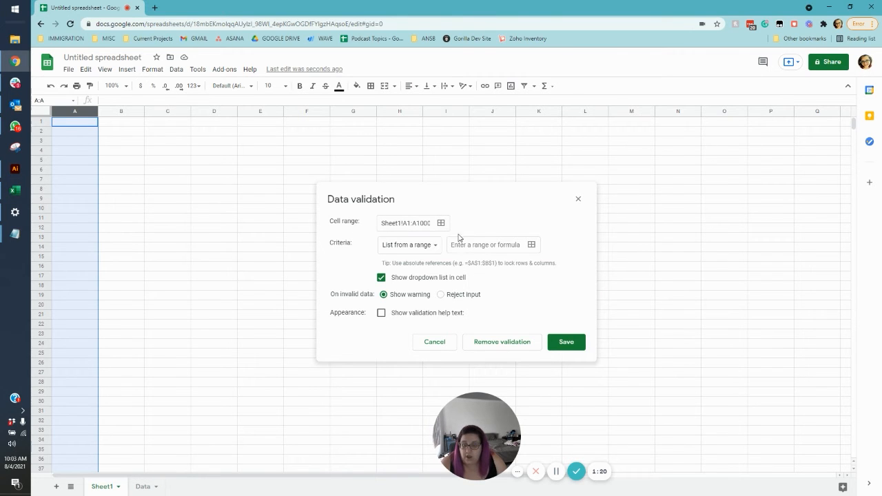
pyautogui.click(409, 224)
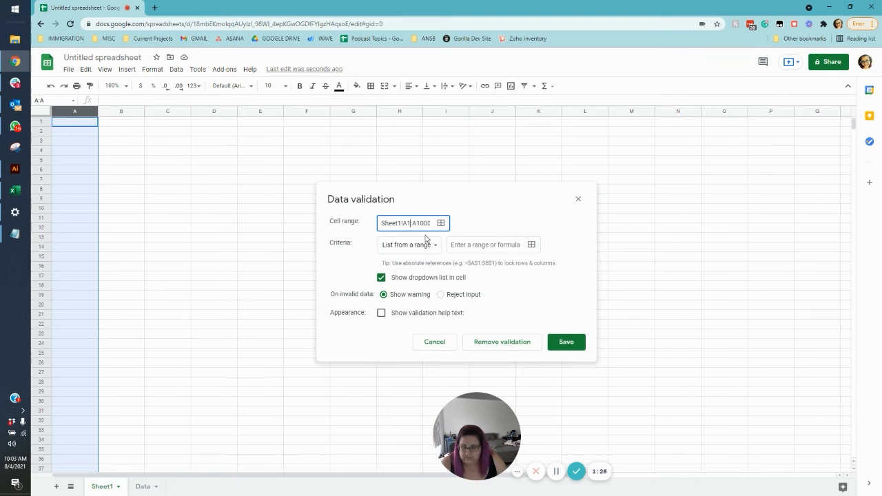
pyautogui.press('BackSpace')
pyautogui.moveTo(412, 223); pyautogui.dragTo(428, 224)
pyautogui.press('BackSpace')
pyautogui.click(486, 226)
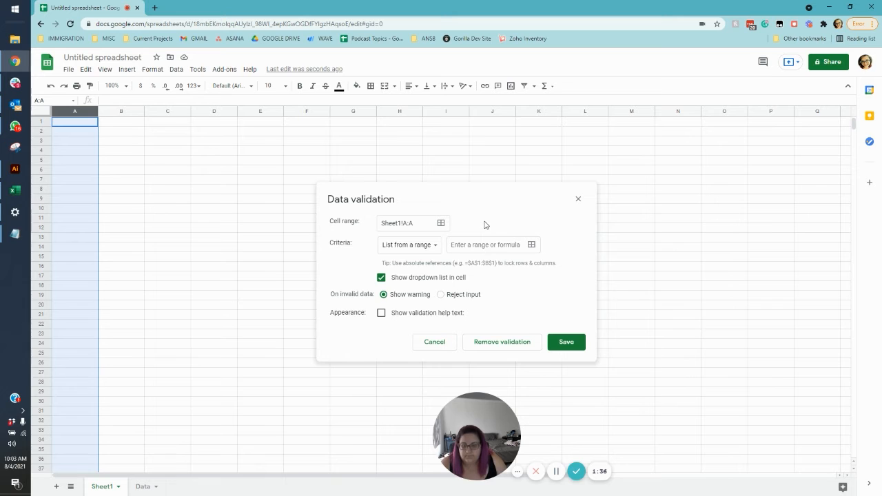
# Step: Set the validation criteria to a list from the range Data!A:A, reject invalid input, and save the rule
pyautogui.click(422, 247)
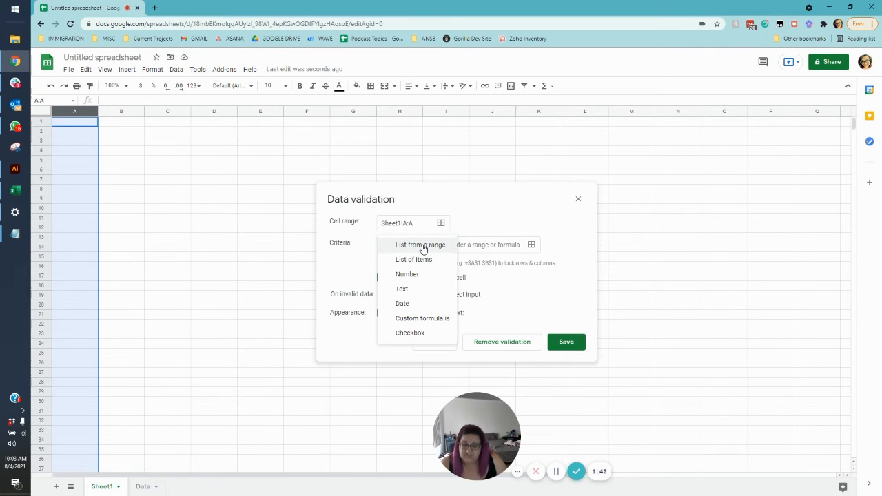
pyautogui.click(423, 248)
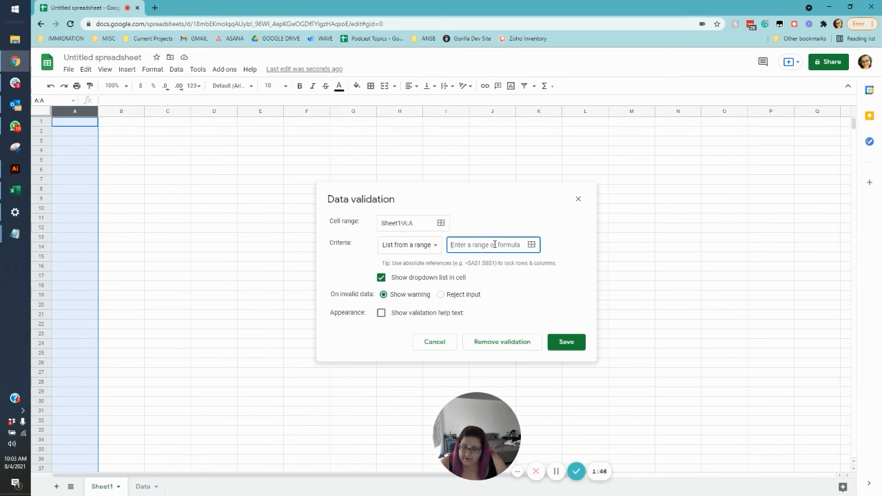
pyautogui.click(532, 246)
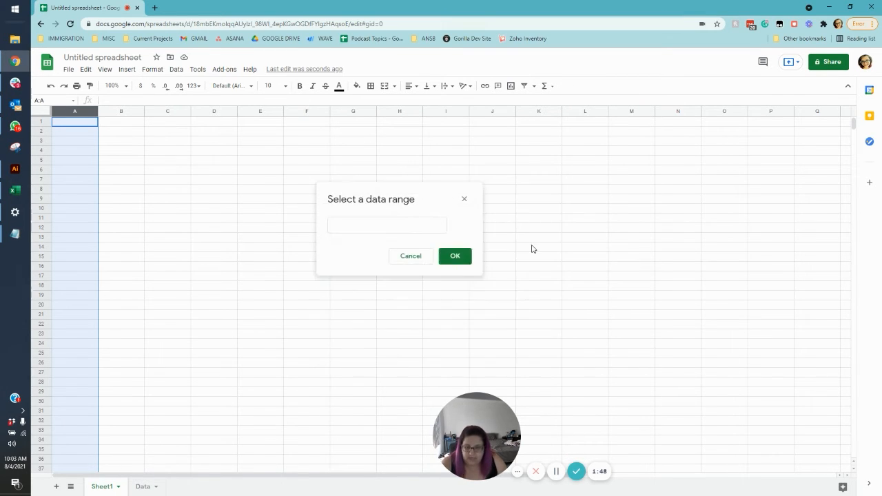
pyautogui.click(143, 487)
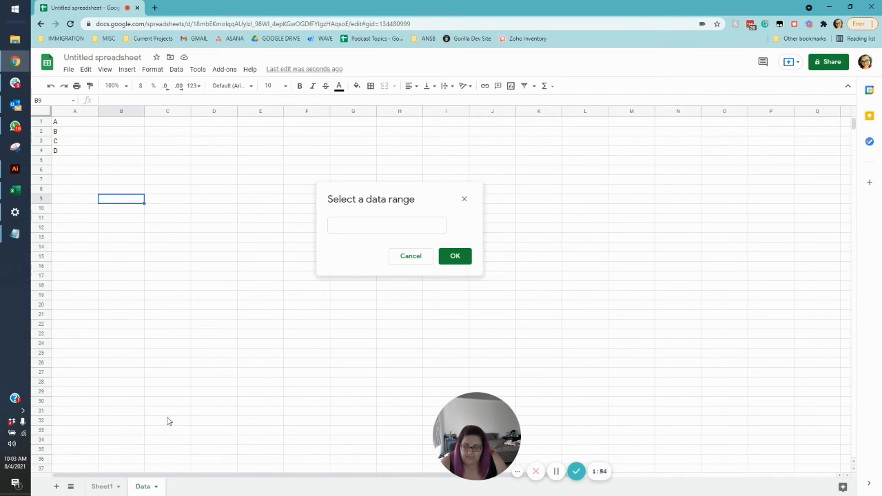
pyautogui.click(75, 110)
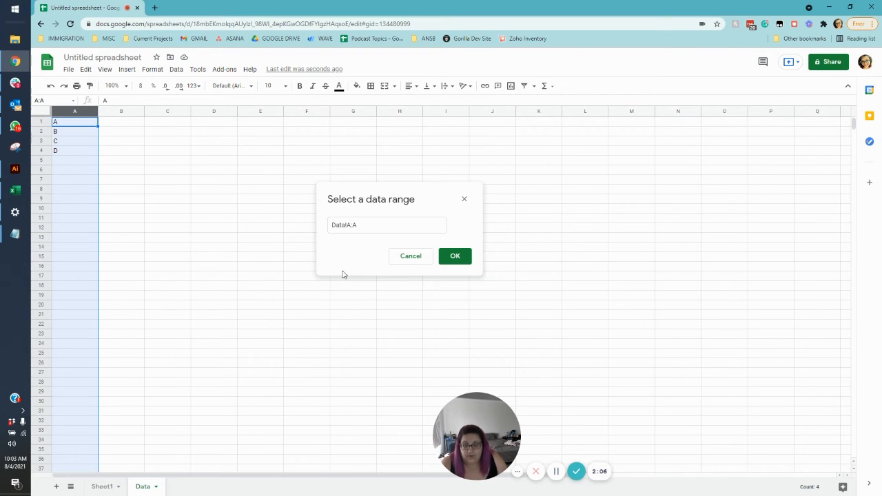
pyautogui.click(453, 257)
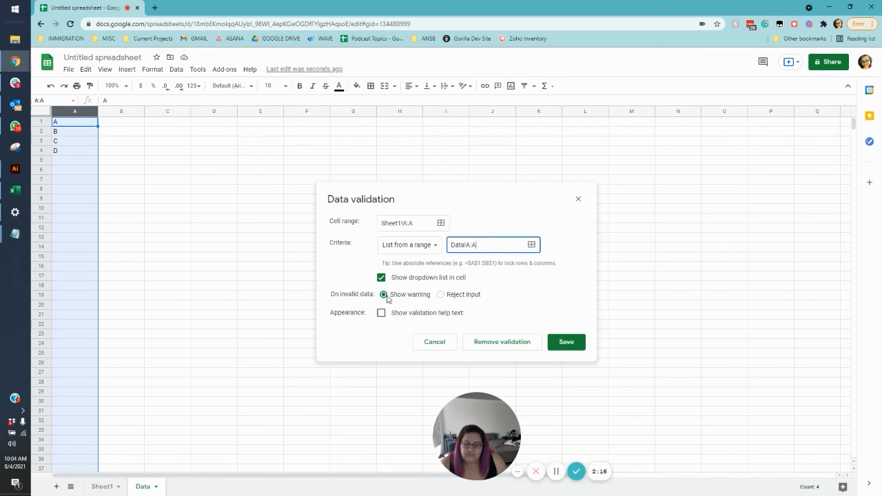
pyautogui.click(441, 296)
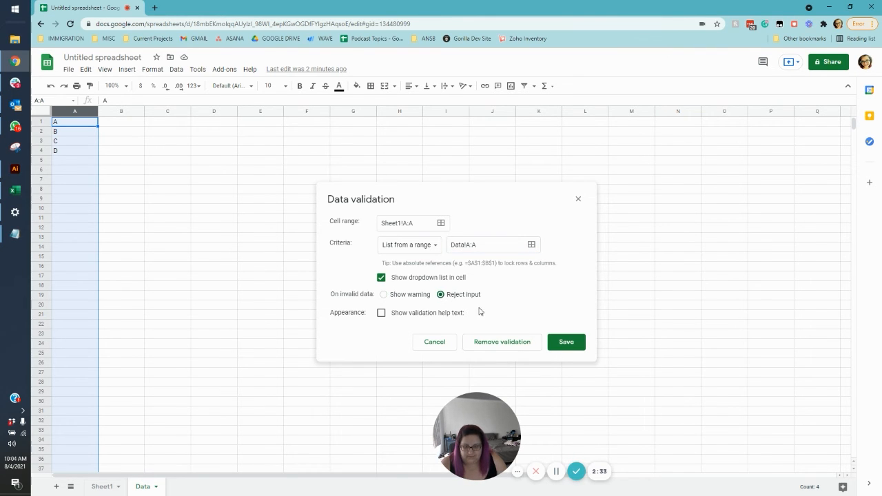
pyautogui.click(569, 343)
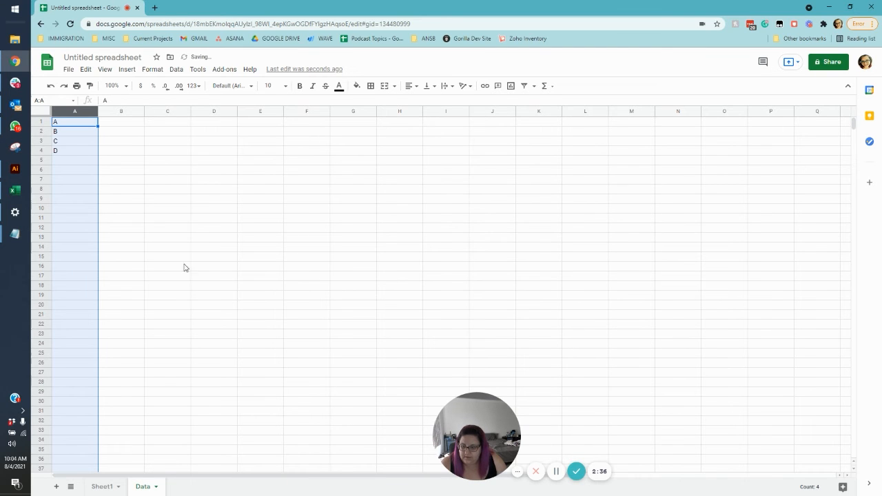
# Step: Check the dropdown options offered in cell A1 of Sheet1 without choosing one
pyautogui.click(103, 487)
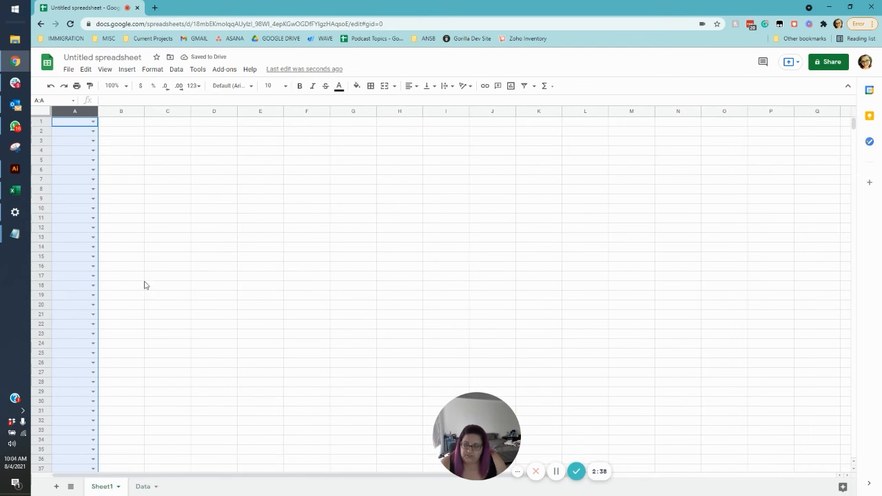
pyautogui.click(93, 122)
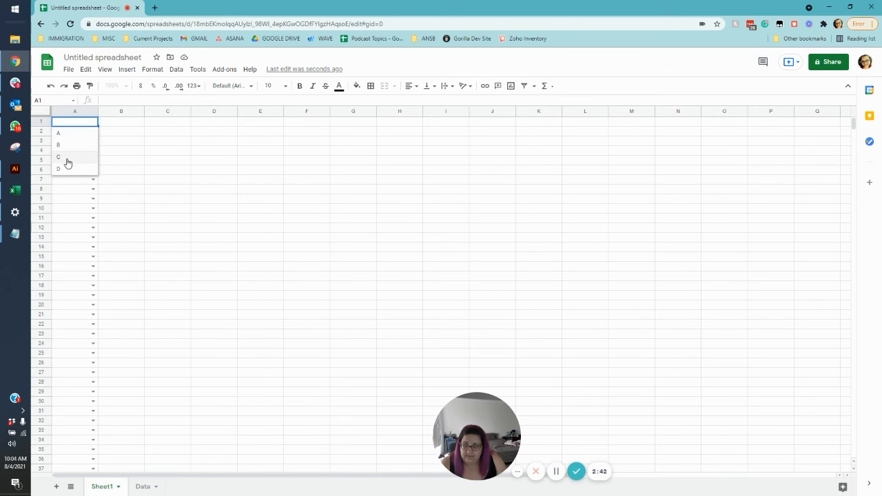
pyautogui.click(208, 192)
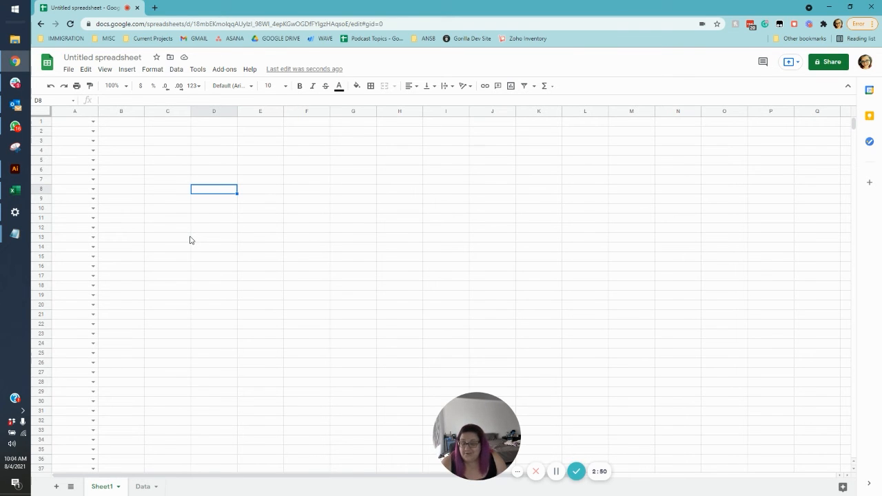
# Step: Extend the source list on the Data sheet with E, F and G in cells A5 to A7
pyautogui.click(143, 487)
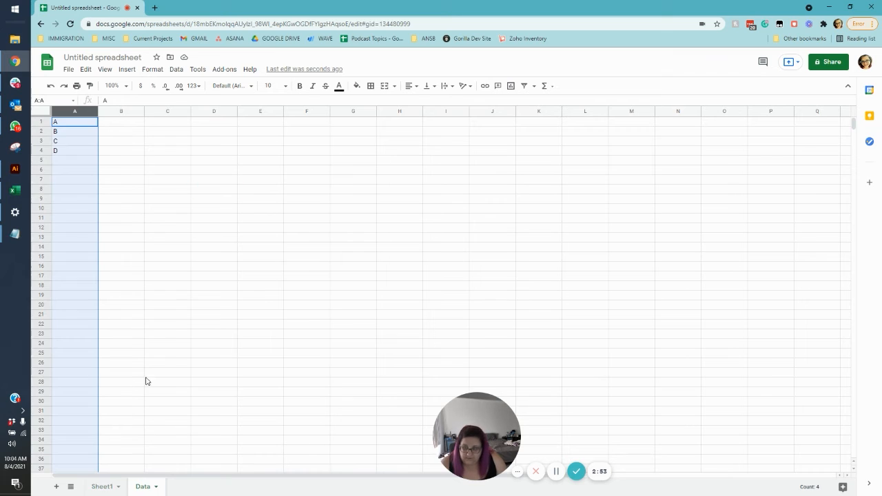
pyautogui.click(64, 164)
pyautogui.write('E')
pyautogui.press('Return')
pyautogui.write('F')
pyautogui.press('Return')
pyautogui.write('G')
pyautogui.press('Return')
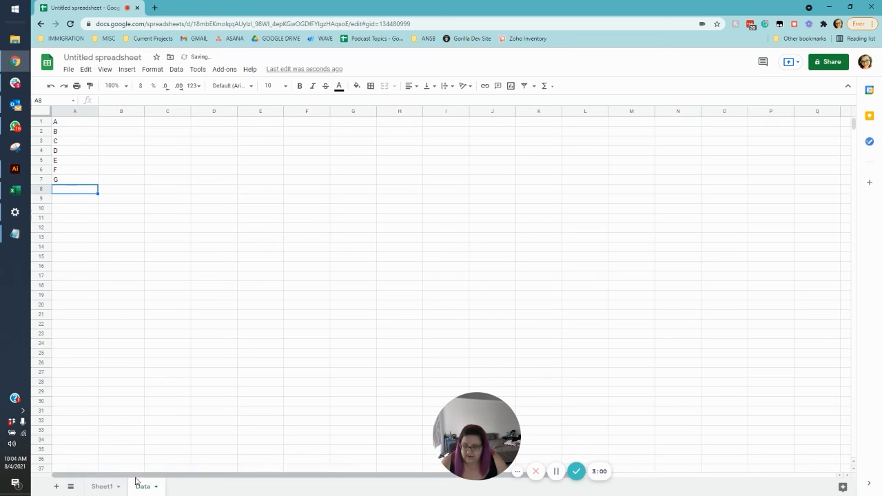
# Step: Compare the dropdown options in Sheet1's cell A1 with the extended source list on the Data sheet, then return to Sheet1
pyautogui.click(102, 486)
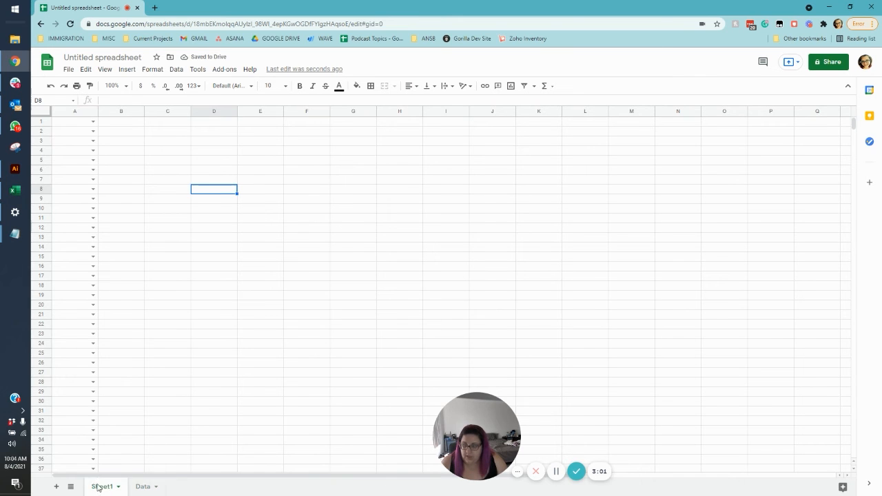
pyautogui.click(93, 122)
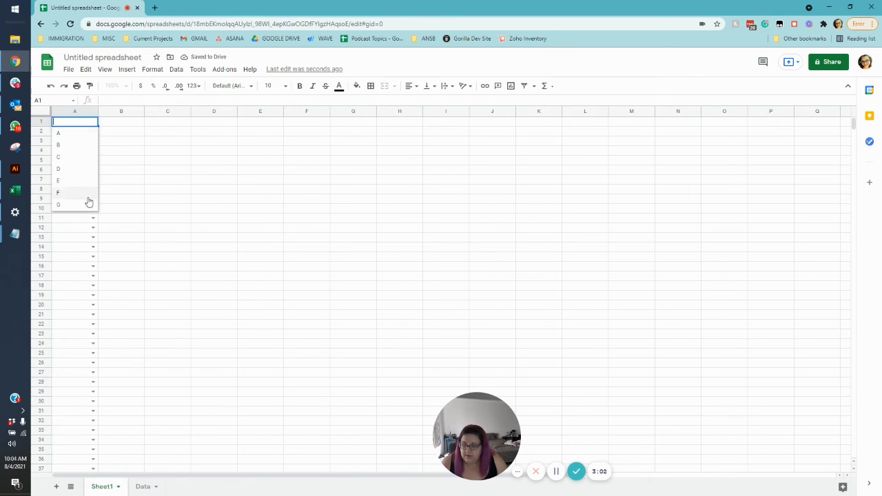
pyautogui.click(229, 258)
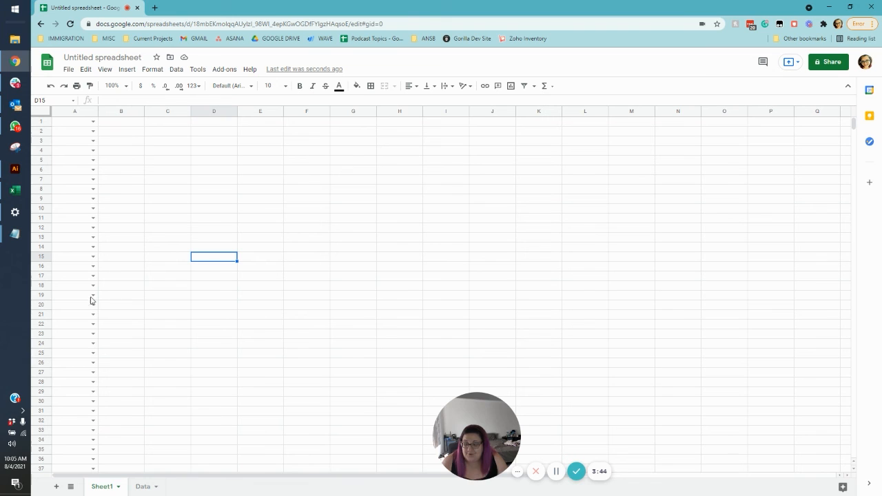
pyautogui.click(144, 486)
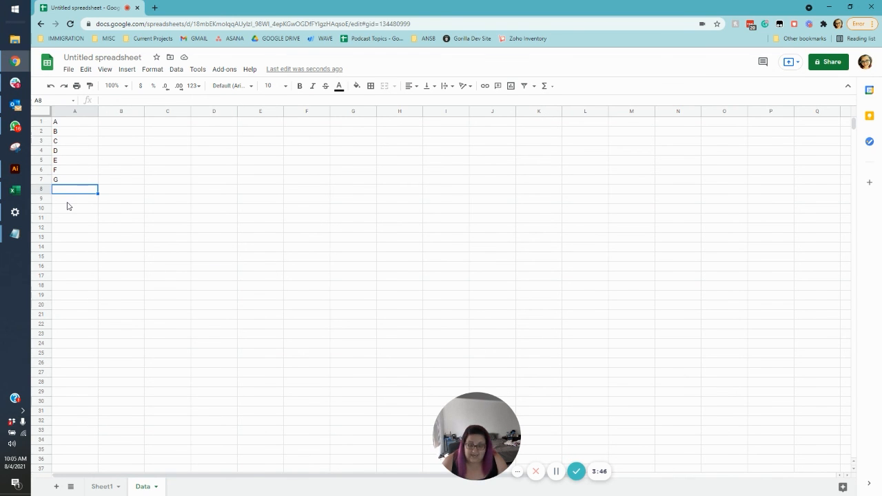
pyautogui.click(102, 486)
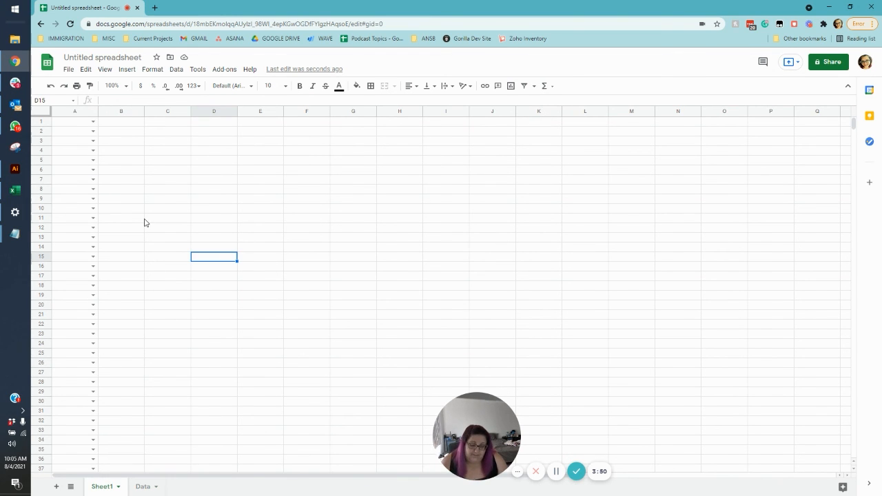